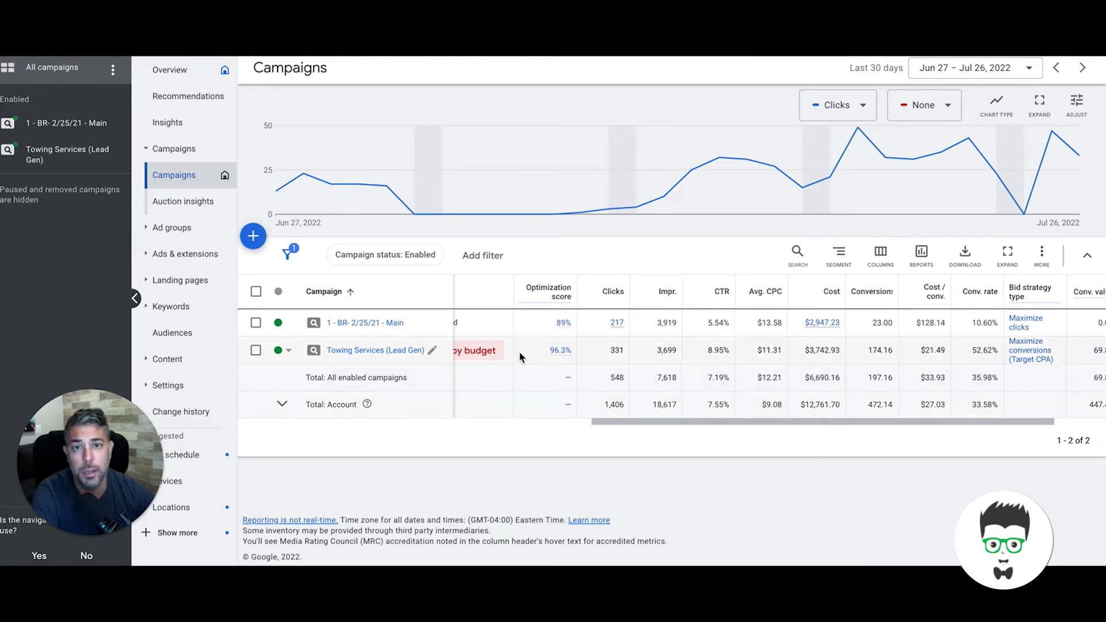
# - Scan the campaigns table and open the Towing Services (Lead Gen) campaign
pyautogui.hscroll(-3, 520, 352)
pyautogui.hscroll(3, 520, 357)
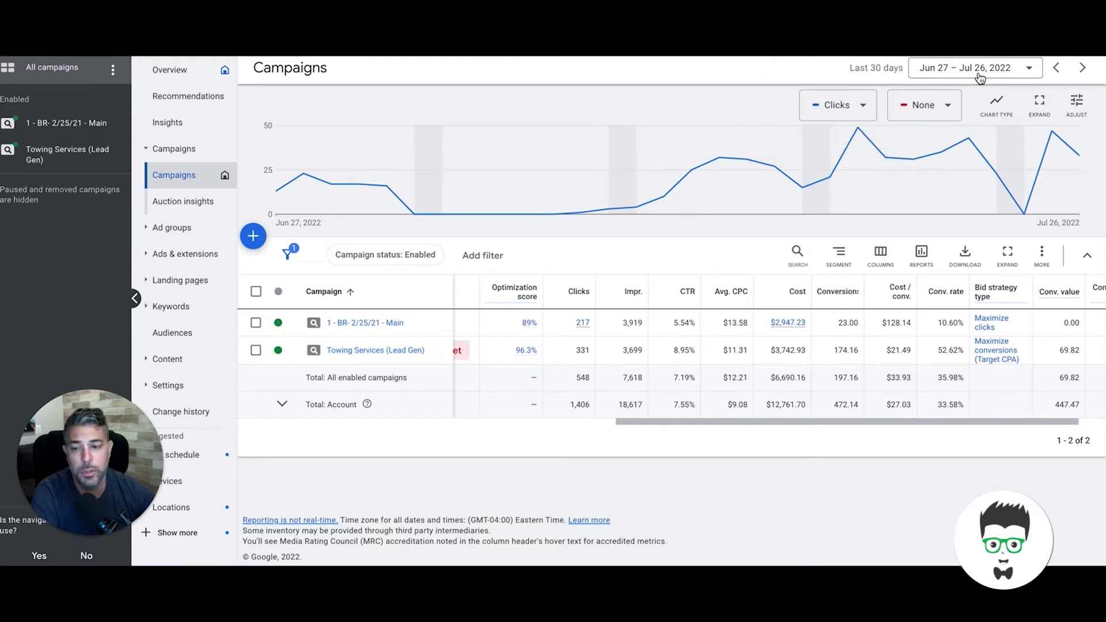
pyautogui.hscroll(-3, 450, 346)
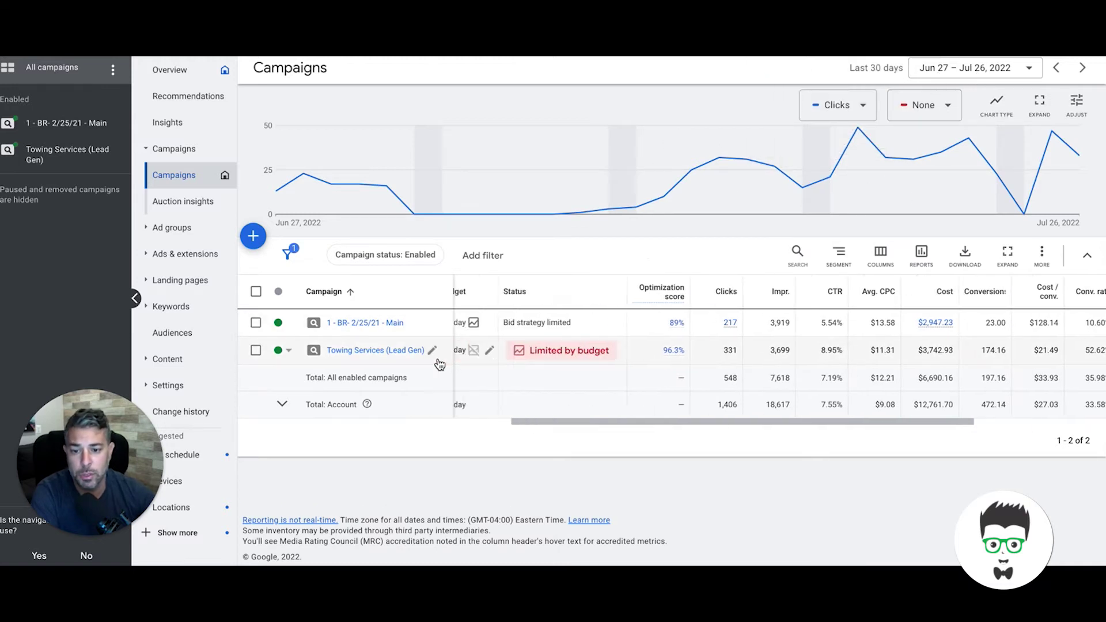
pyautogui.hscroll(-3, 439, 364)
pyautogui.moveTo(546, 364)
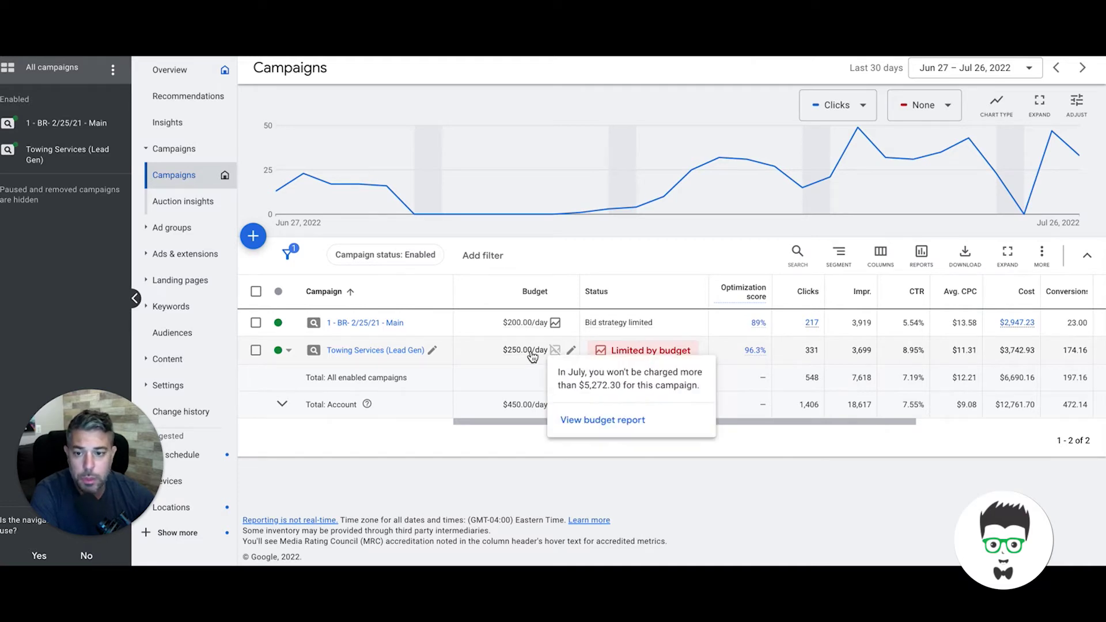
pyautogui.hscroll(5, 532, 356)
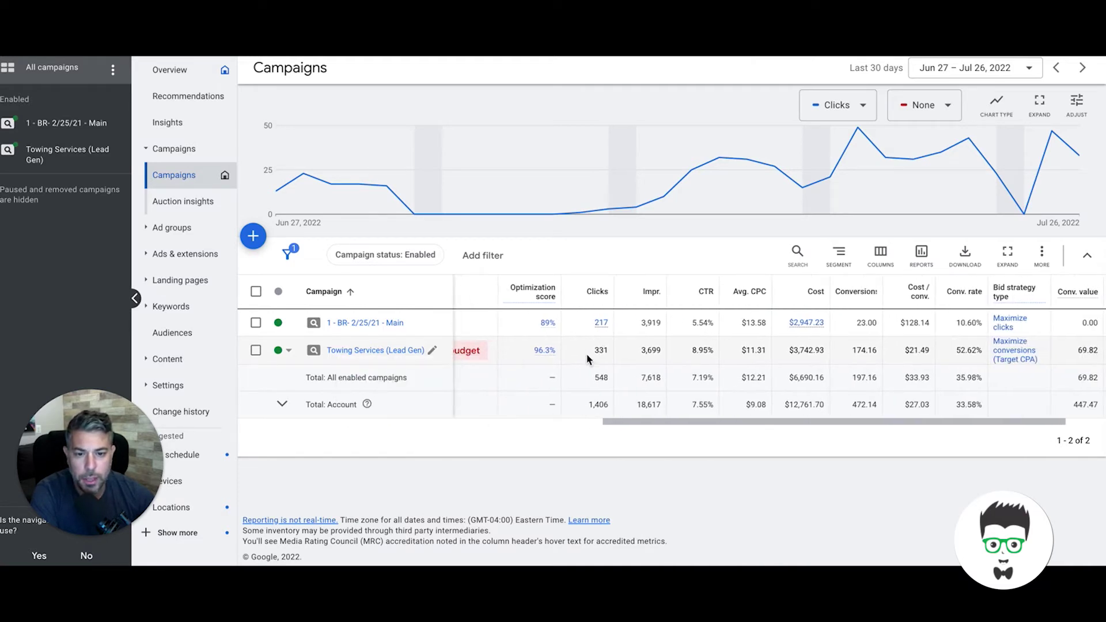
pyautogui.hscroll(-5, 461, 357)
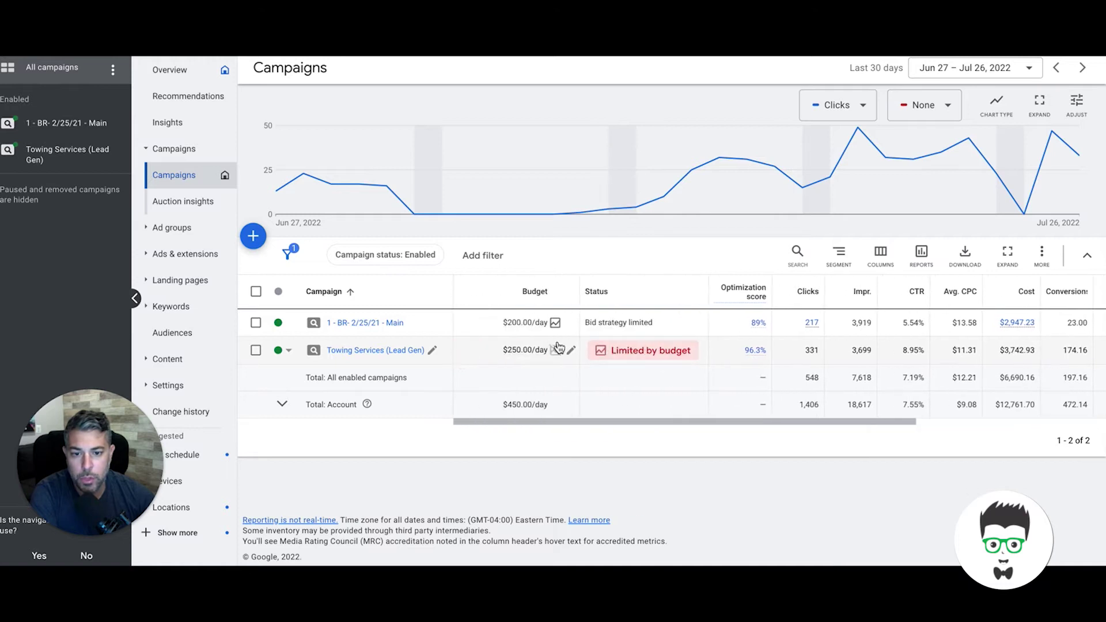
pyautogui.hscroll(5, 573, 345)
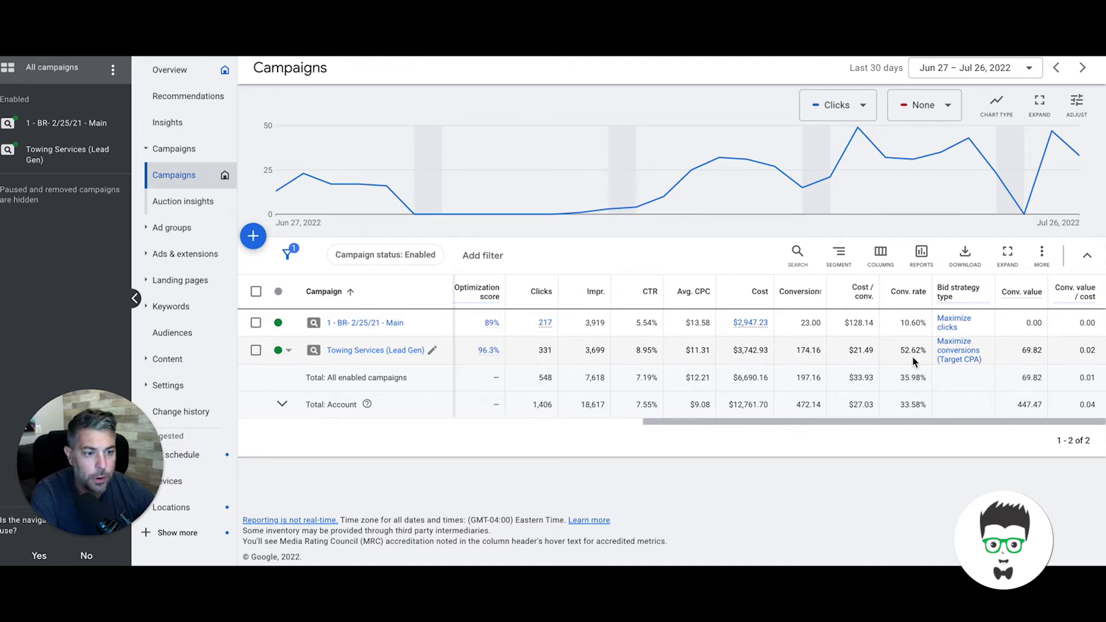
pyautogui.hscroll(-1, 914, 361)
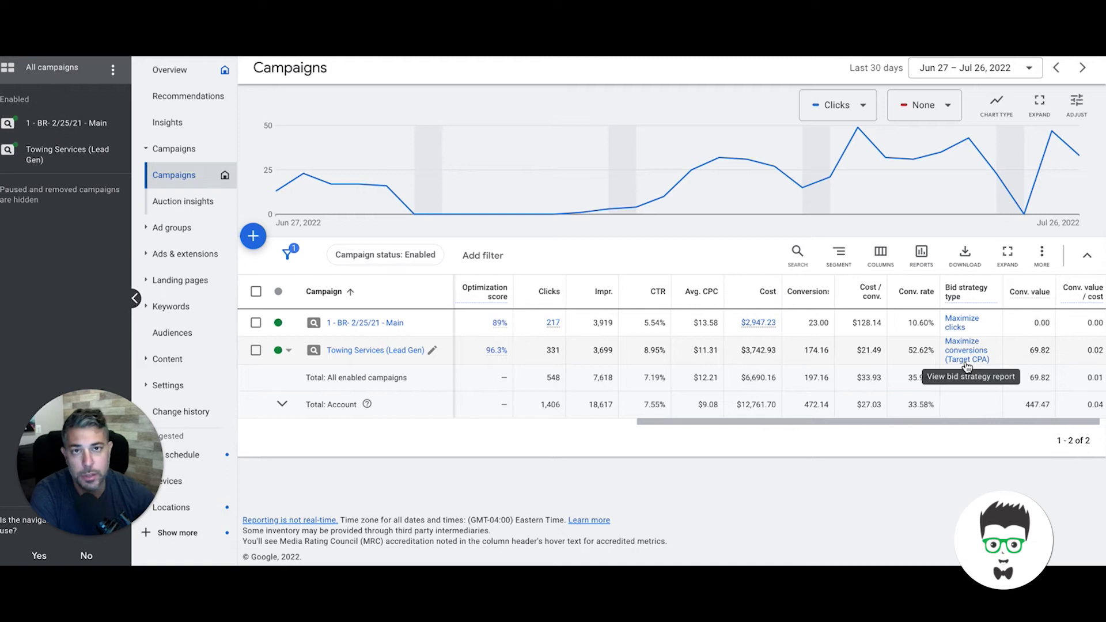
pyautogui.click(396, 354)
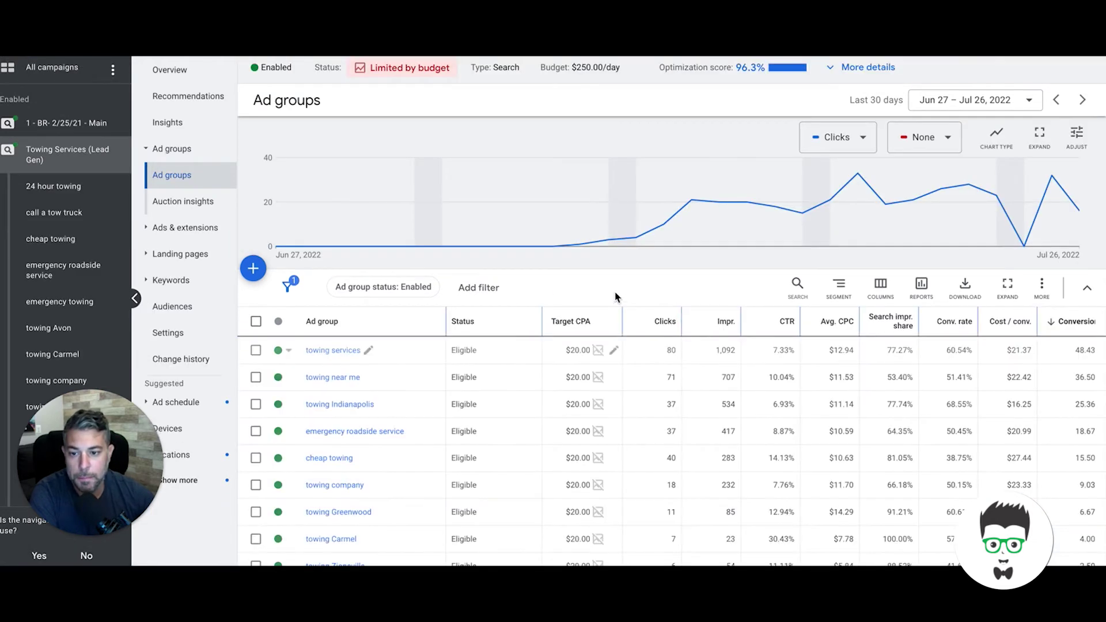
# - Review the ad groups, each at $20.00 Target CPA, then go to Keywords
pyautogui.scroll(-3, 552, 288)
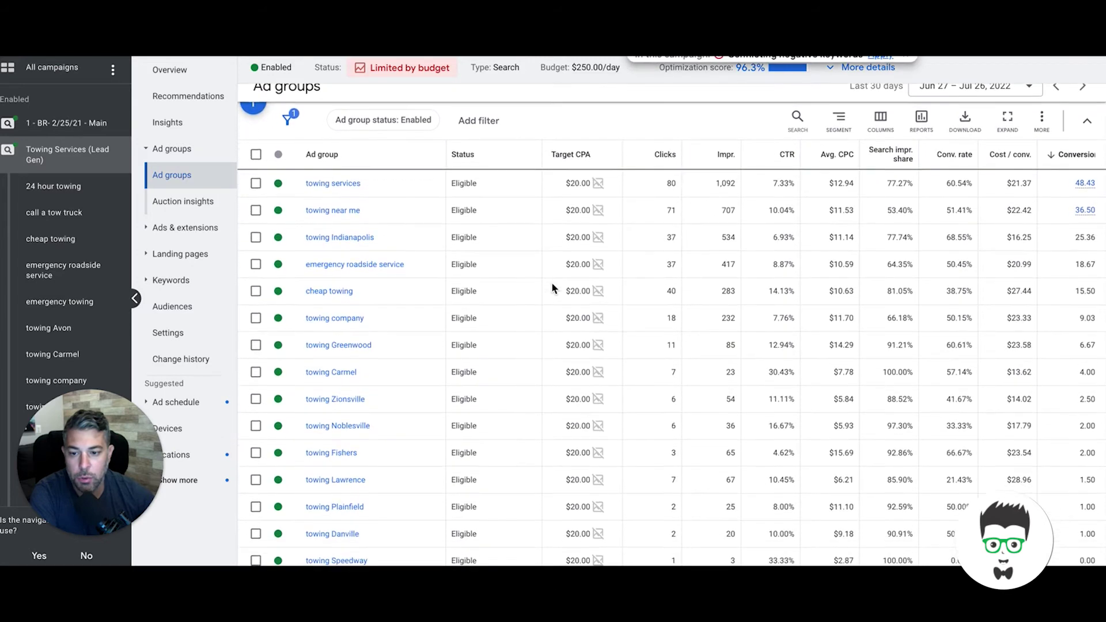
pyautogui.scroll(-3, 432, 296)
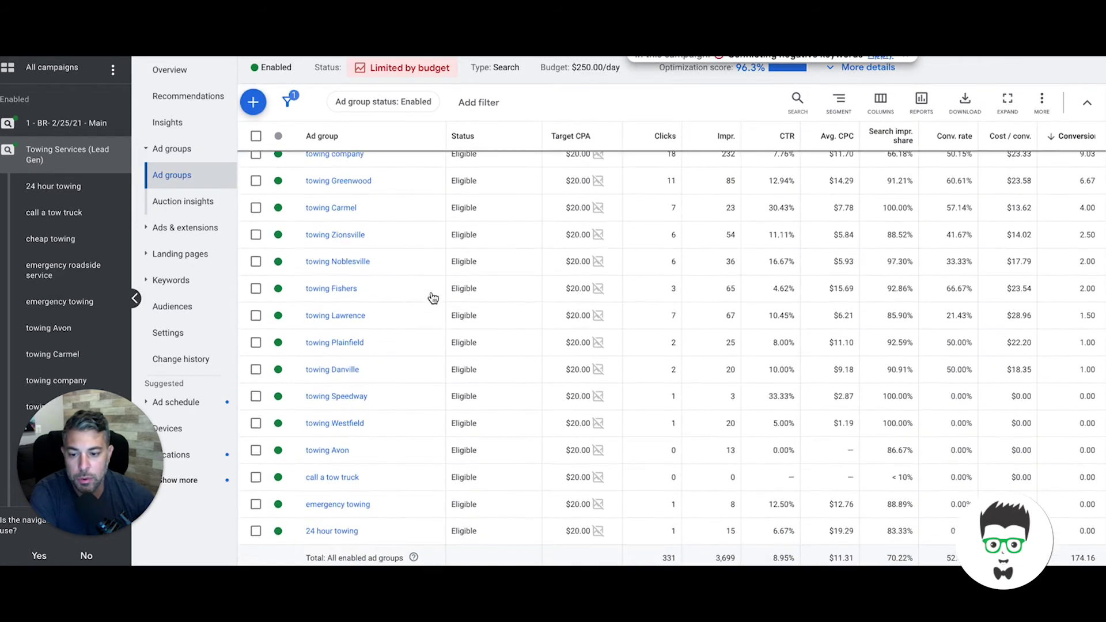
pyautogui.scroll(-1, 433, 298)
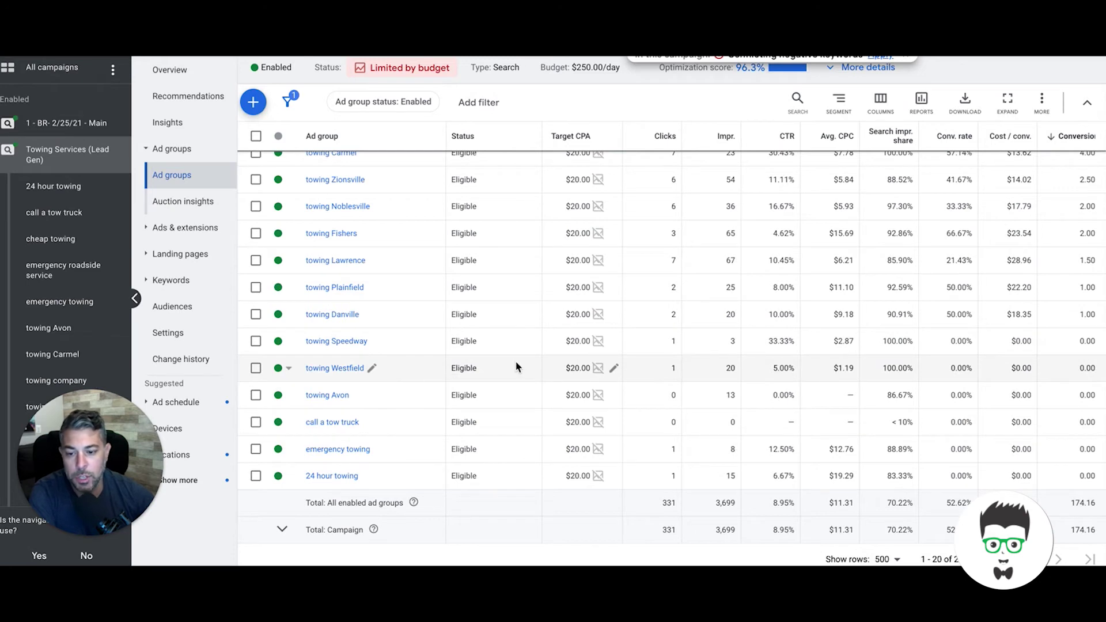
pyautogui.scroll(-1, 517, 366)
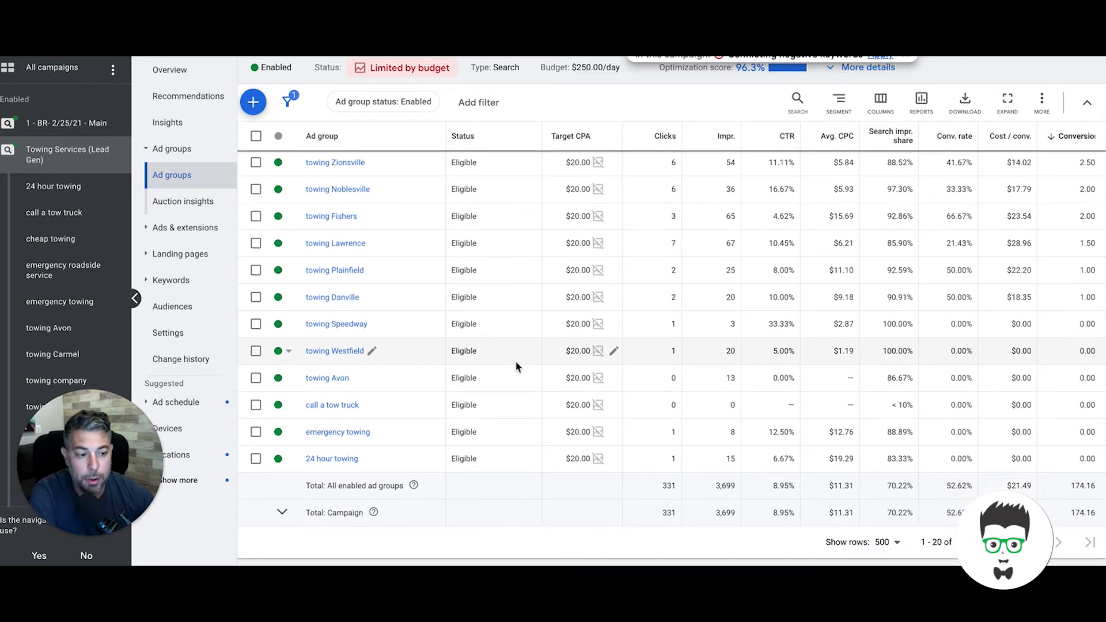
pyautogui.scroll(5, 517, 367)
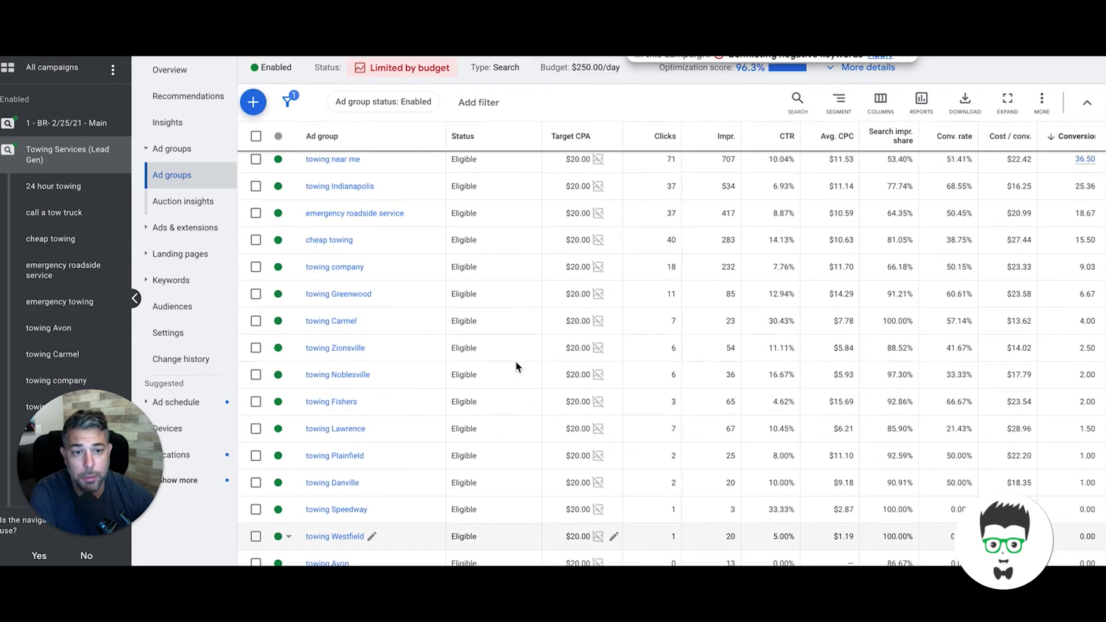
pyautogui.scroll(3, 517, 366)
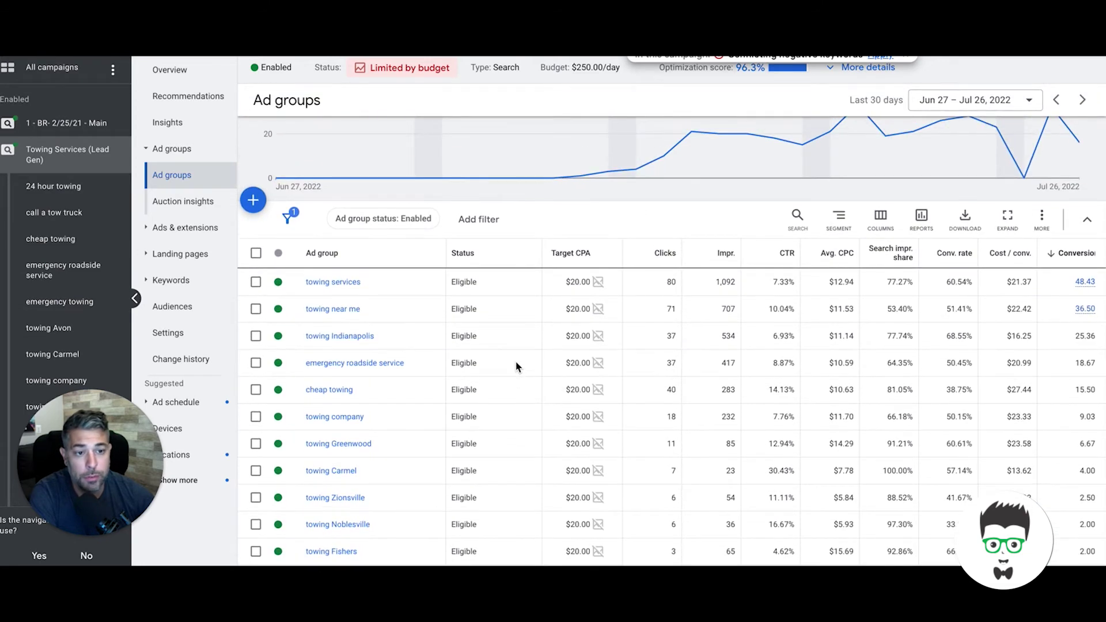
pyautogui.scroll(2, 507, 353)
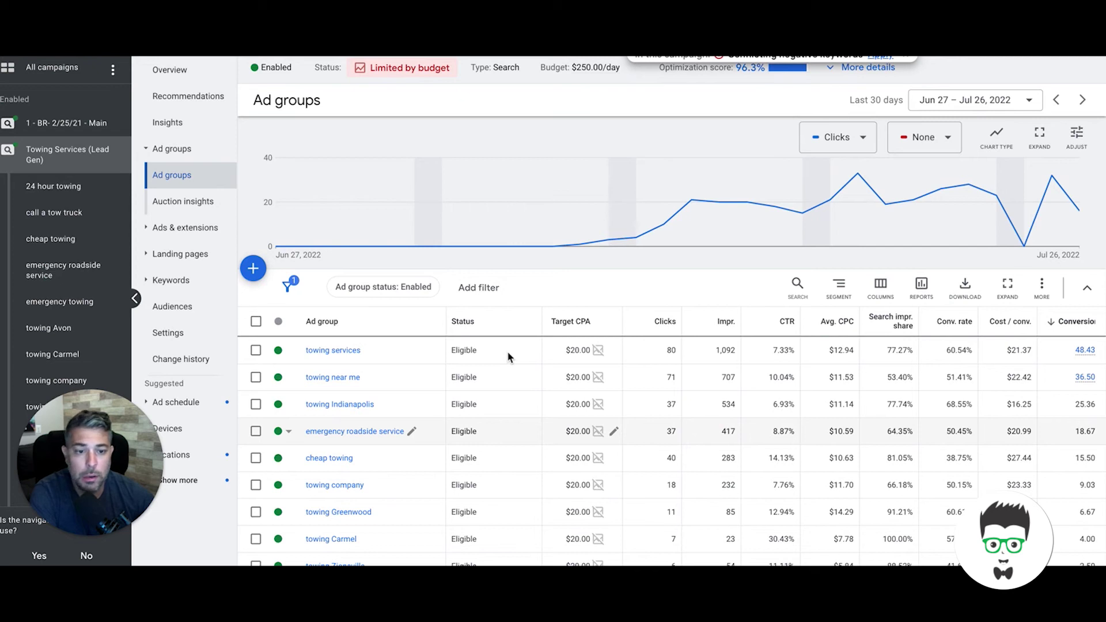
pyautogui.scroll(-1, 451, 371)
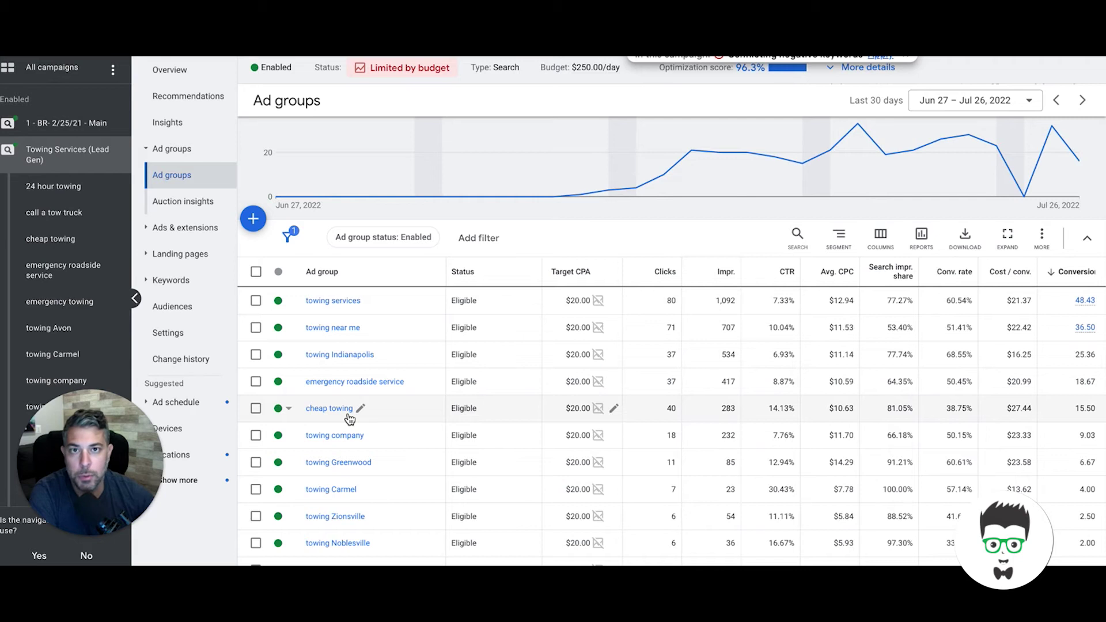
pyautogui.scroll(-1, 403, 419)
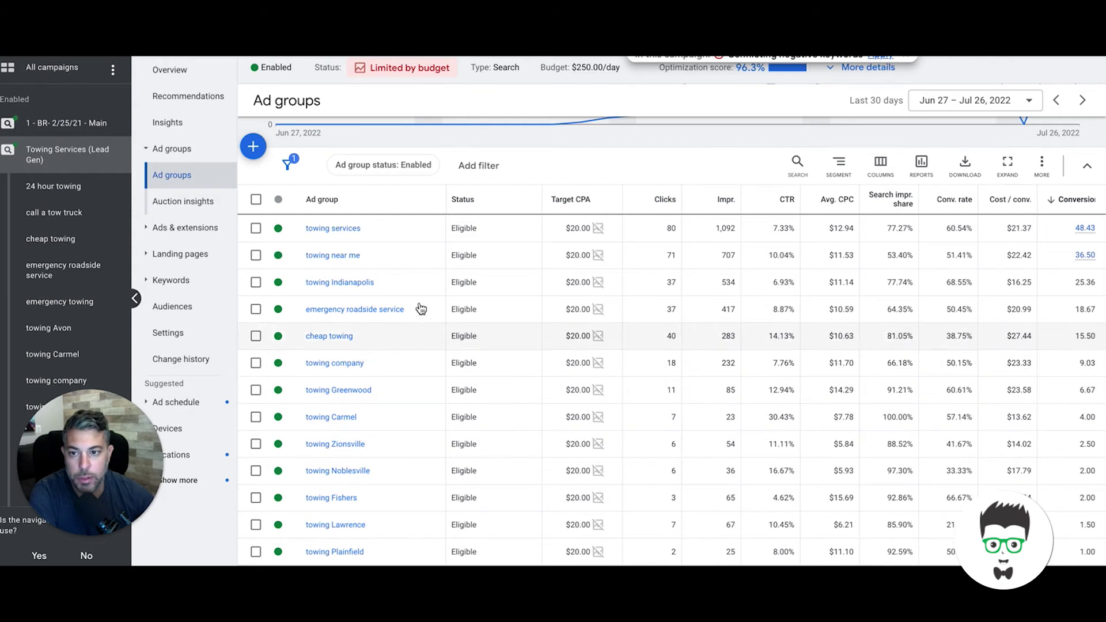
pyautogui.click(171, 283)
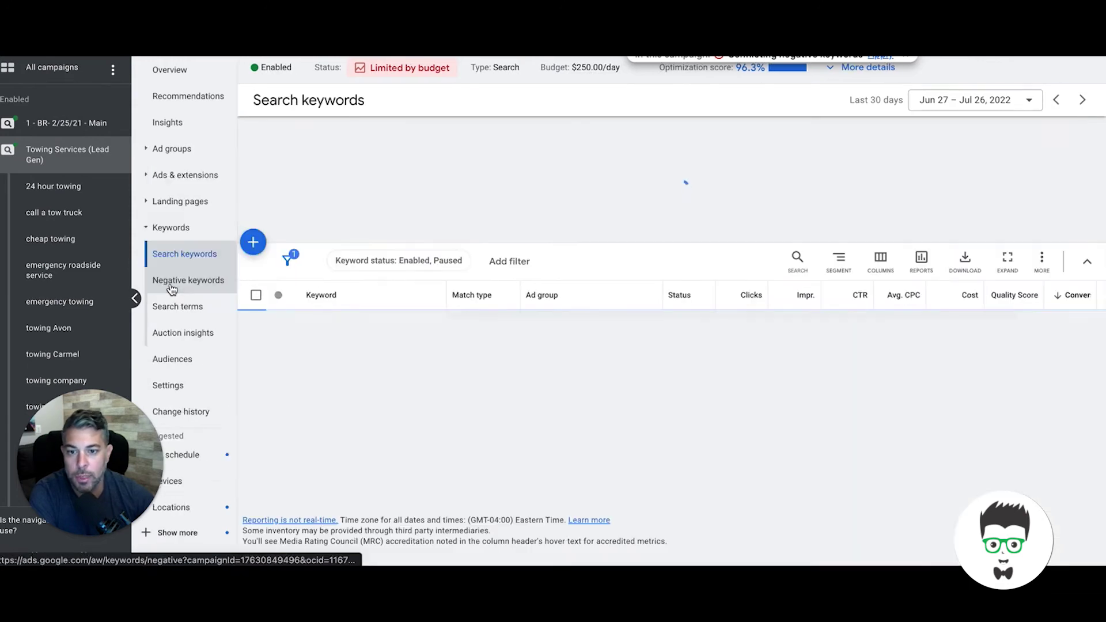
pyautogui.scroll(-5, 531, 344)
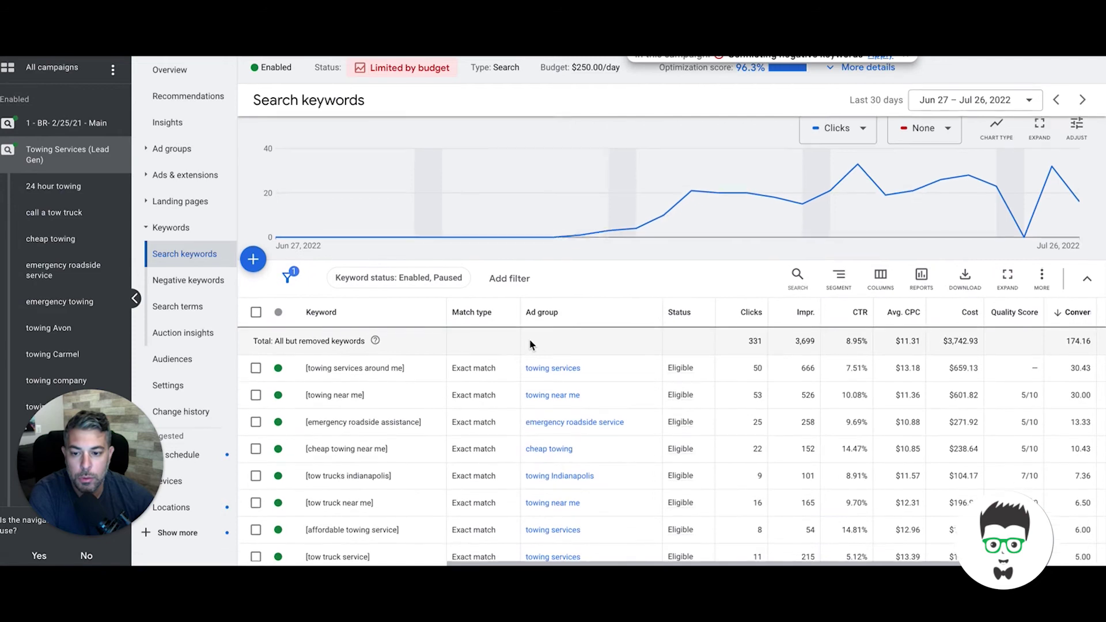
pyautogui.scroll(-15, 531, 344)
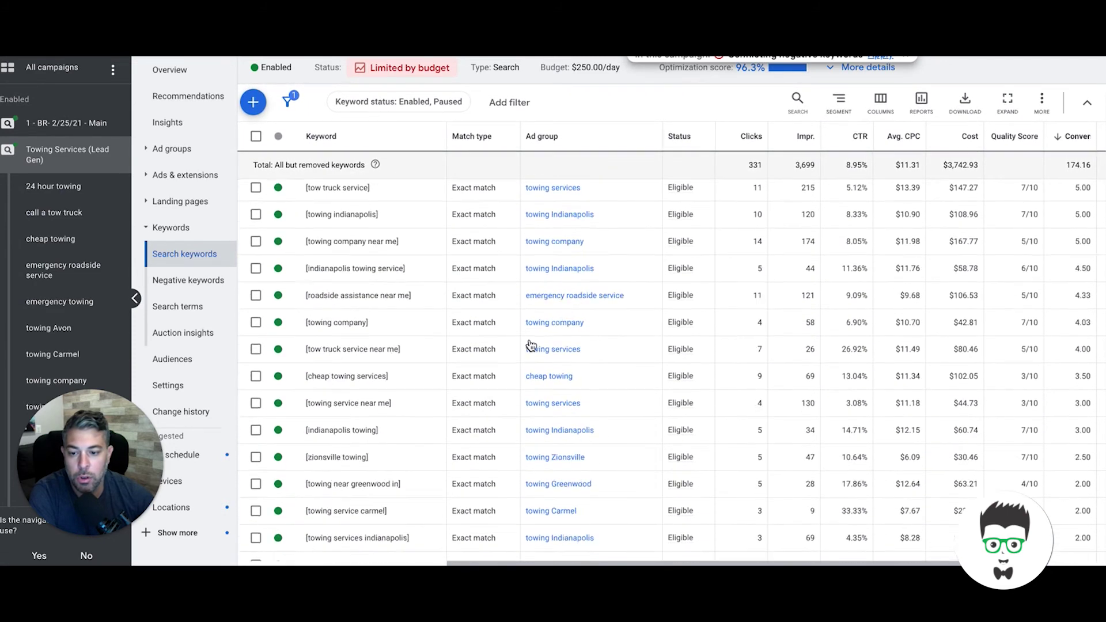
pyautogui.scroll(-6, 531, 345)
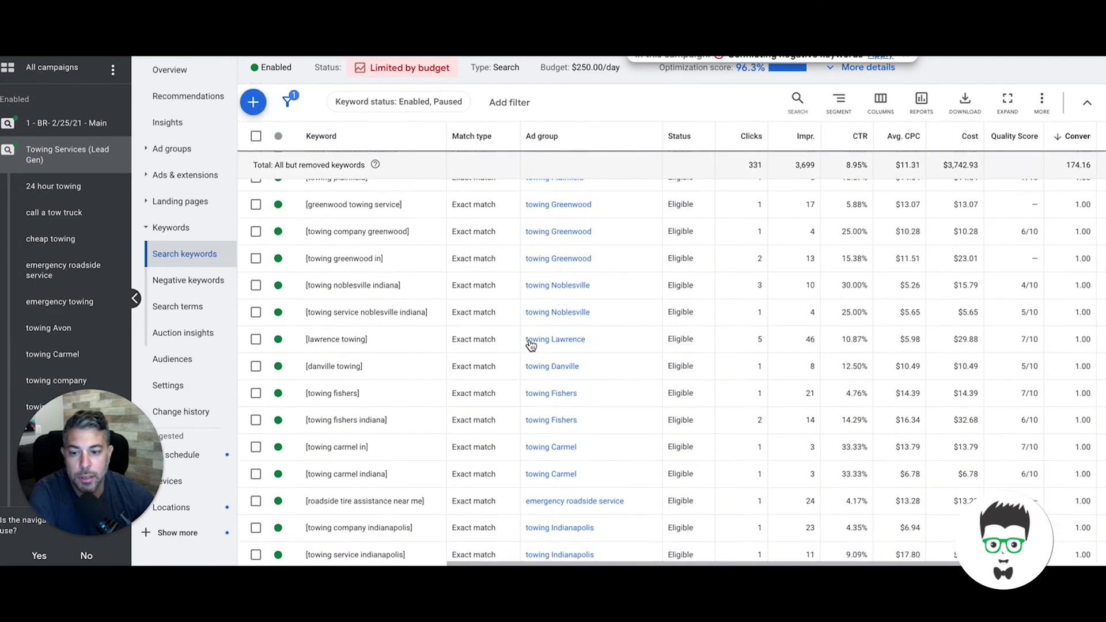
pyautogui.scroll(-6, 531, 345)
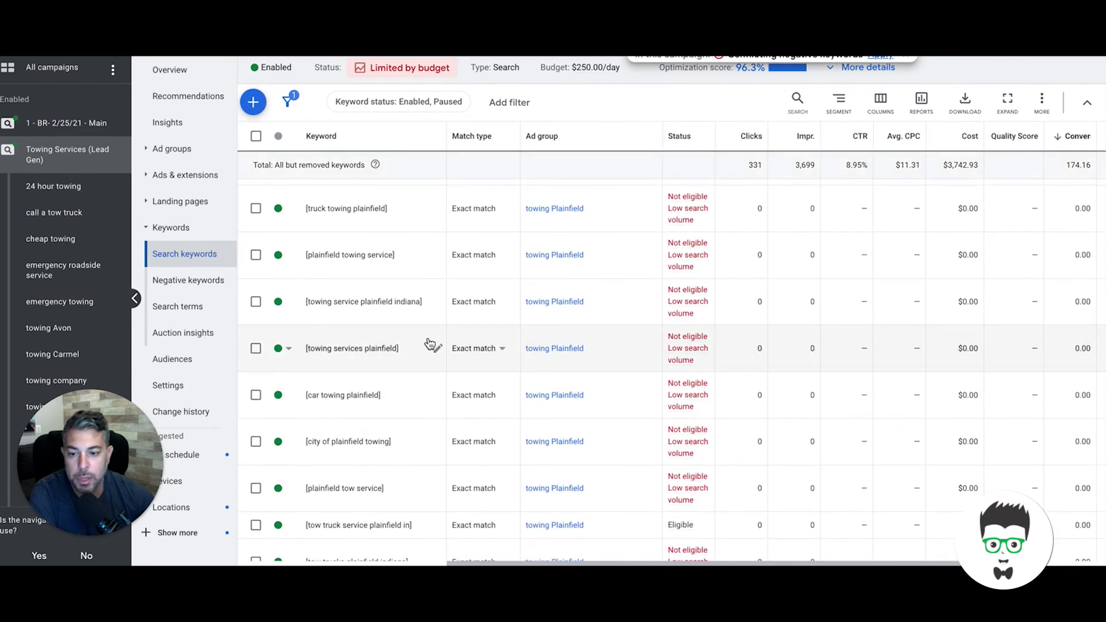
pyautogui.scroll(-5, 427, 345)
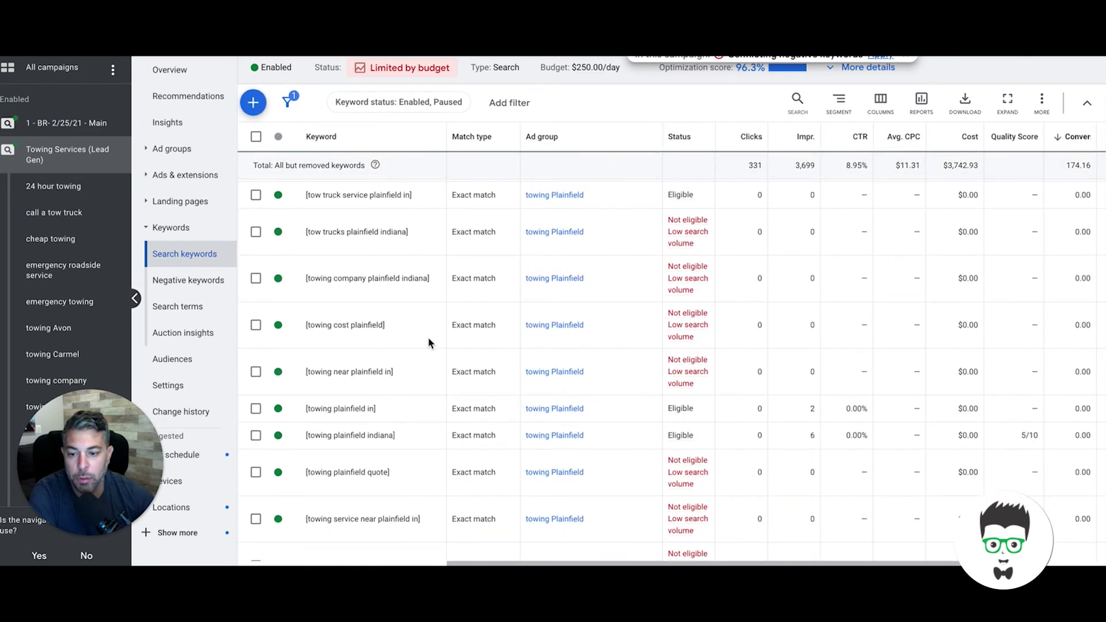
pyautogui.scroll(8, 429, 343)
pyautogui.scroll(3, 429, 343)
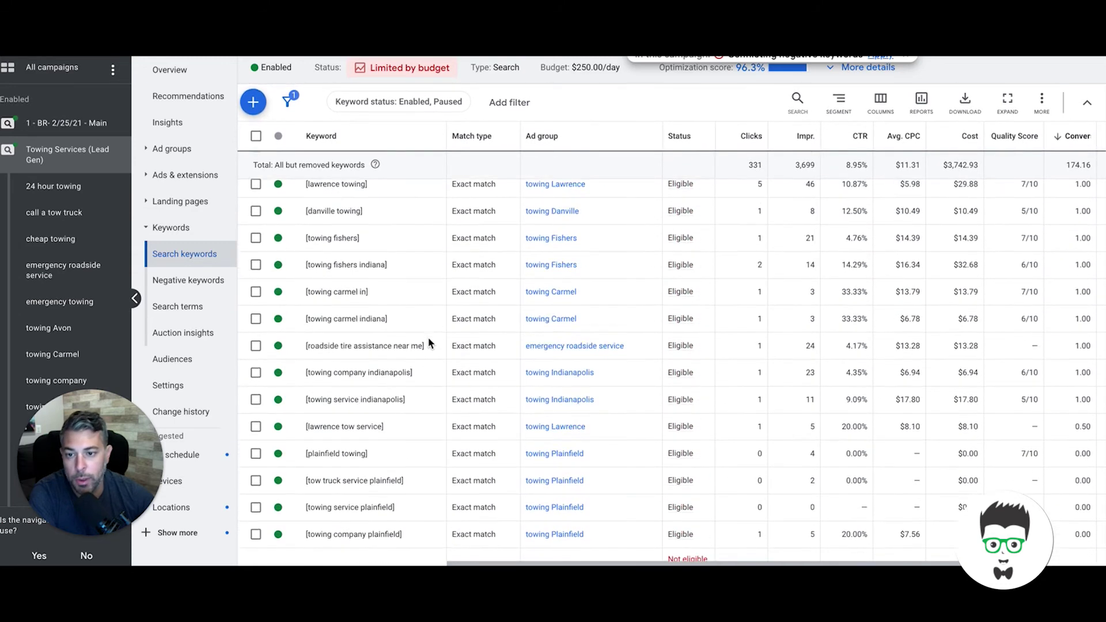
pyautogui.scroll(3, 428, 344)
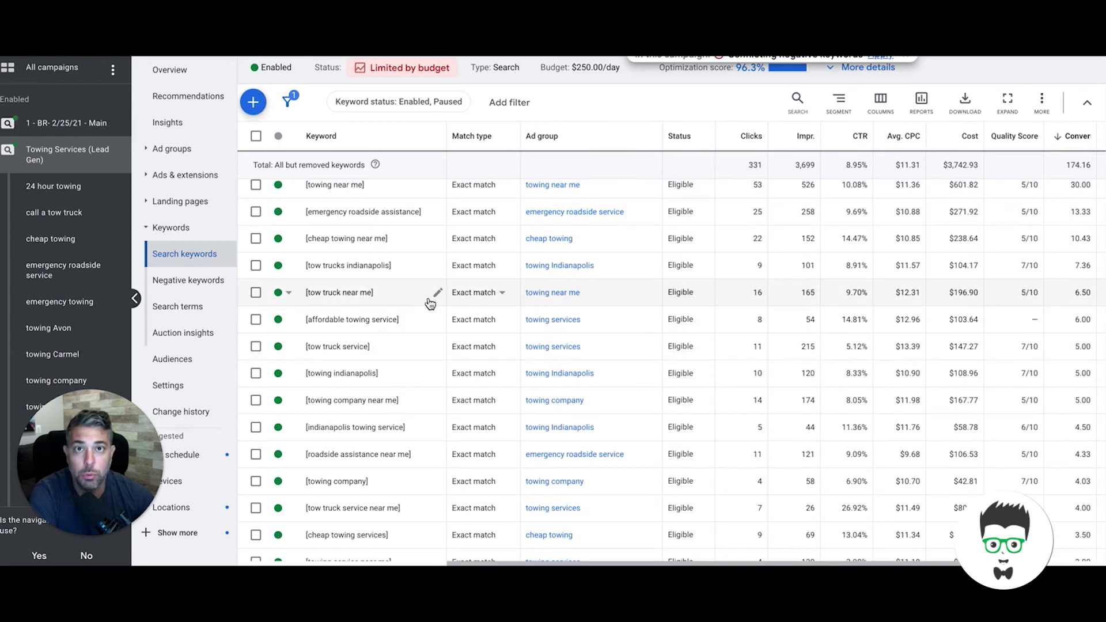
pyautogui.scroll(3, 430, 304)
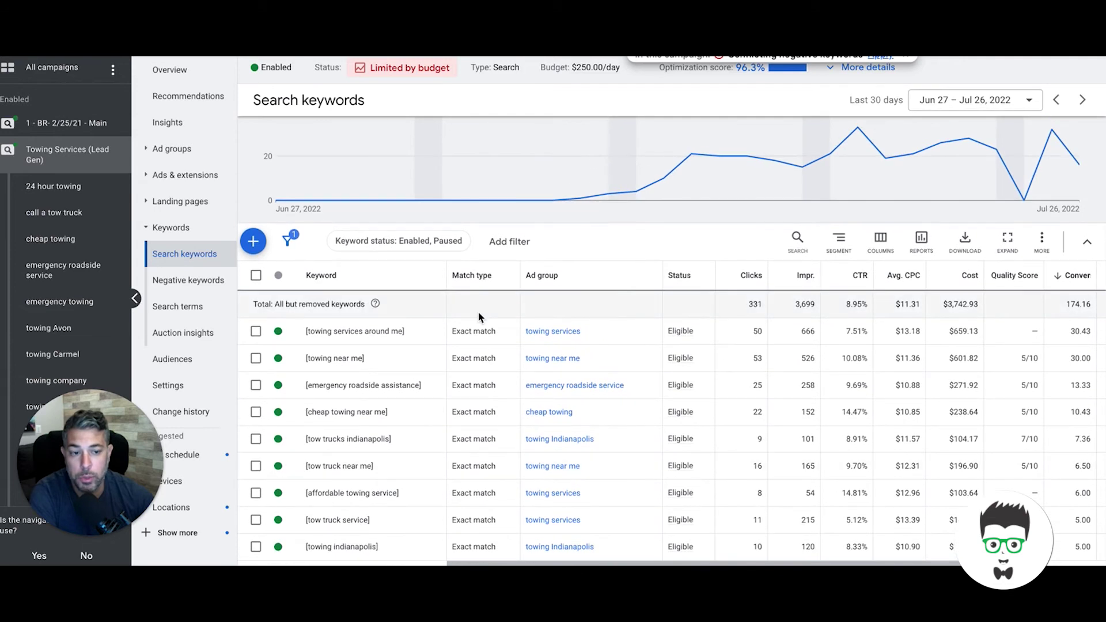
# - Scan the search keyword table, then switch to the campaign's Devices report
pyautogui.hscroll(2, 864, 423)
pyautogui.scroll(1, 864, 424)
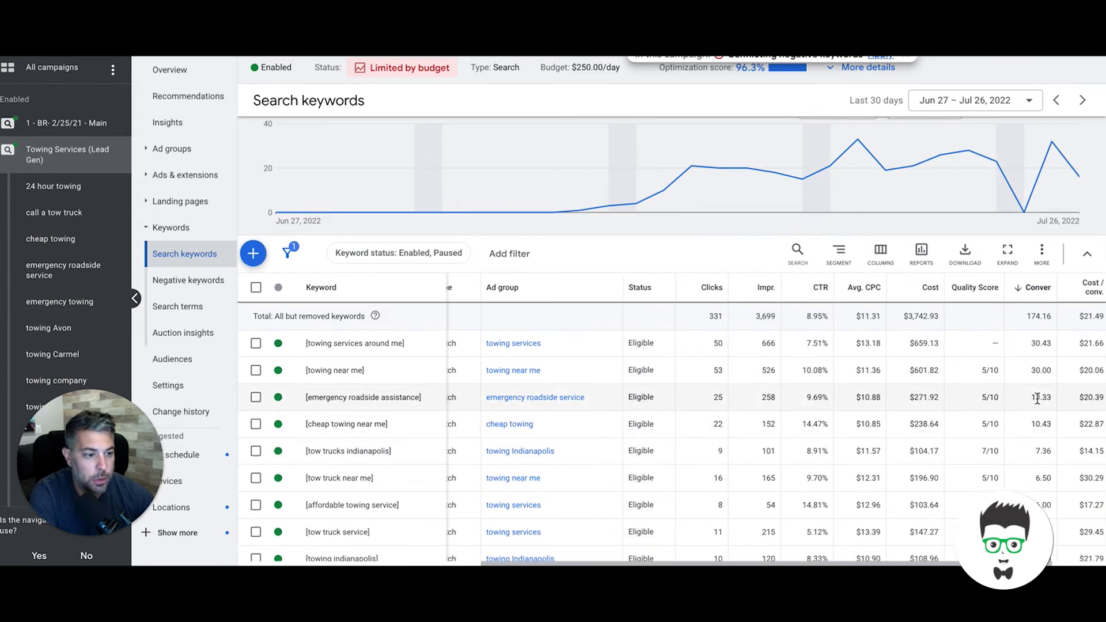
pyautogui.scroll(-3, 1035, 386)
pyautogui.hscroll(-2, 1034, 384)
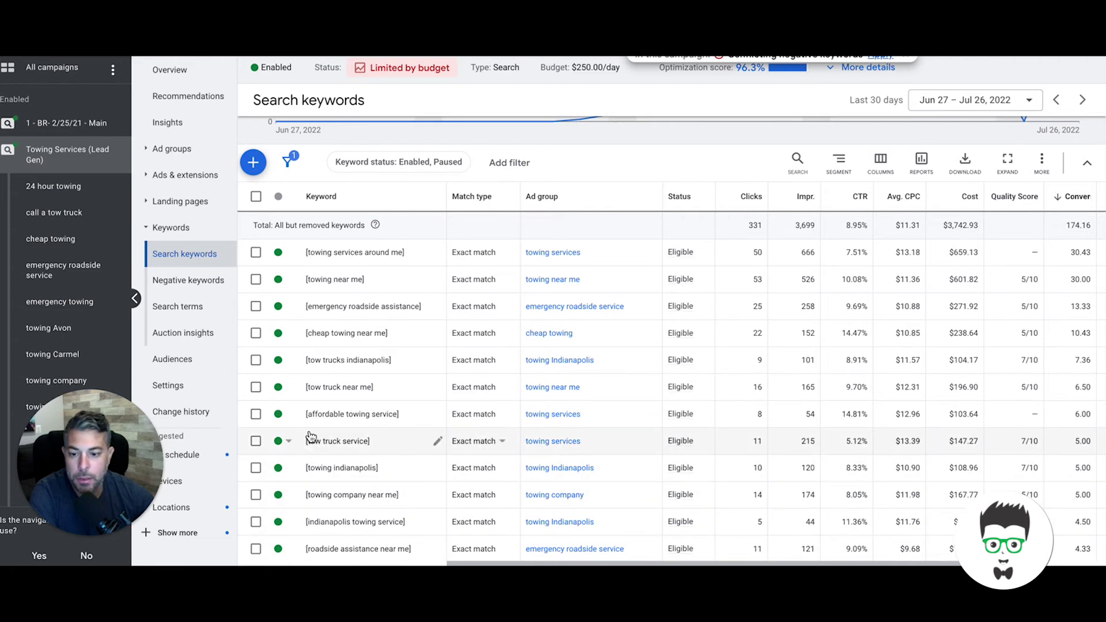
pyautogui.scroll(-2, 323, 421)
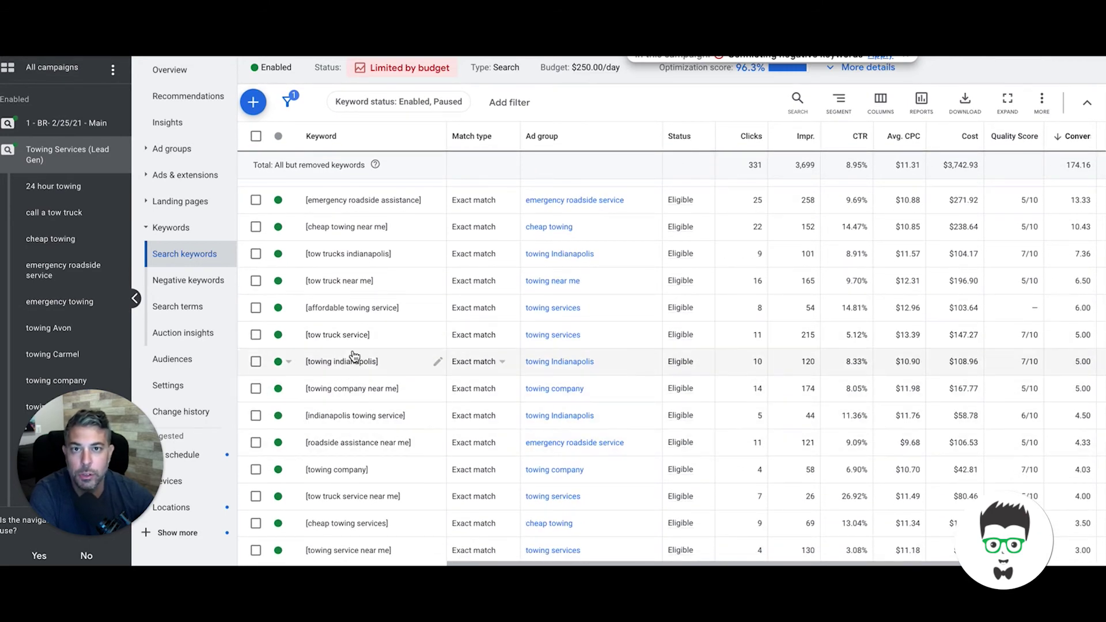
pyautogui.scroll(3, 353, 360)
pyautogui.click(199, 486)
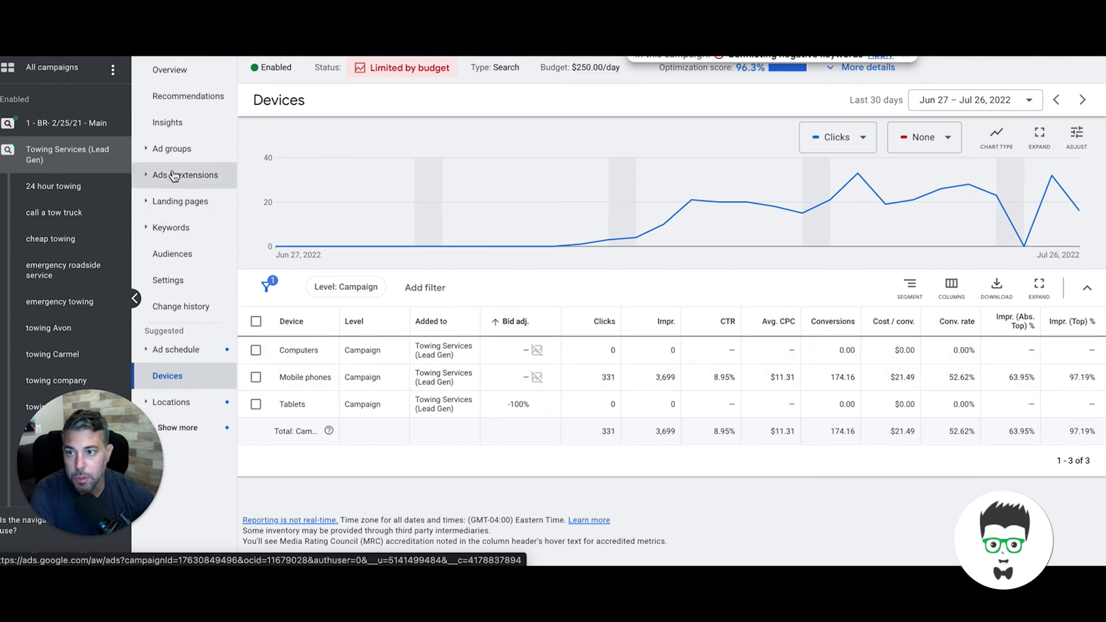
pyautogui.click(170, 151)
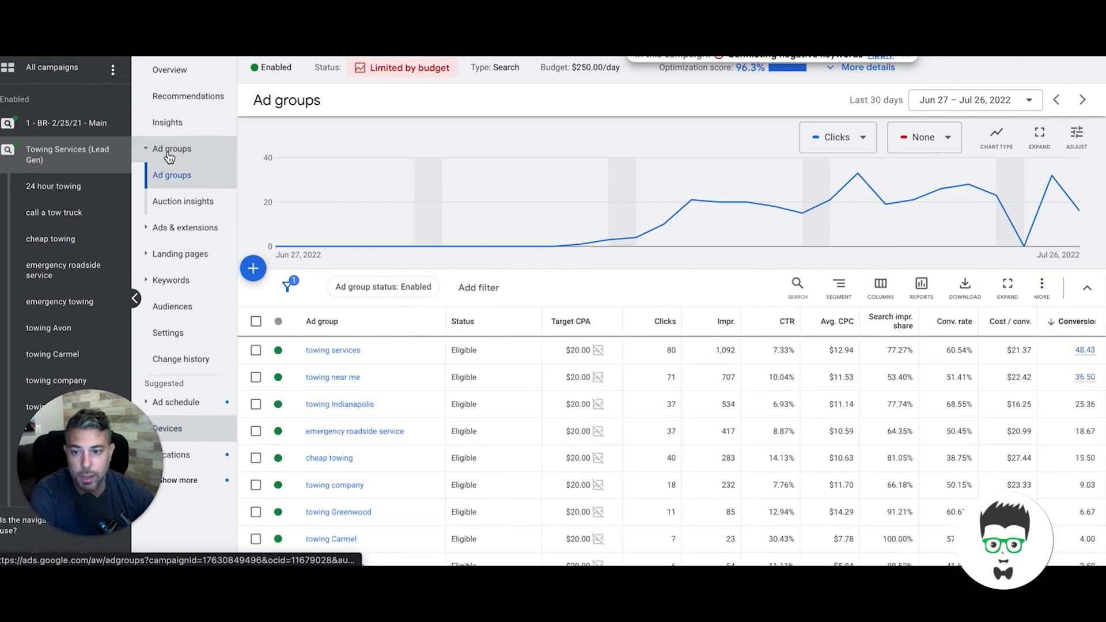
# - Scroll the ad groups table, checking towing services' 80 clicks and each $20.00 Target CPA
pyautogui.scroll(-3, 676, 367)
pyautogui.scroll(-1, 677, 367)
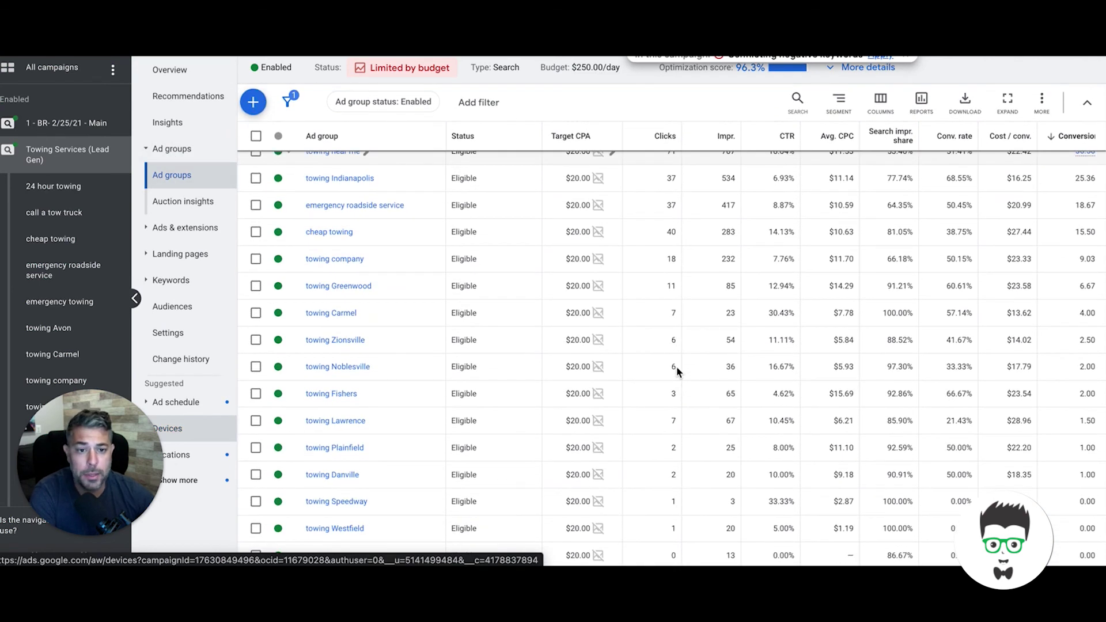
pyautogui.scroll(2, 616, 299)
pyautogui.scroll(1, 615, 299)
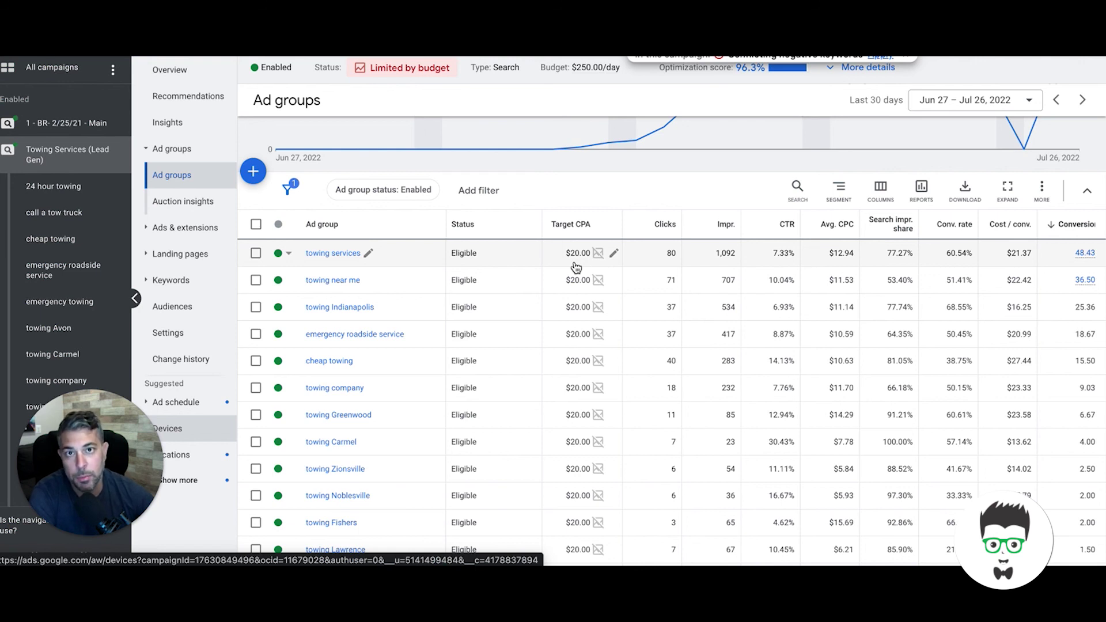
pyautogui.scroll(-3, 637, 325)
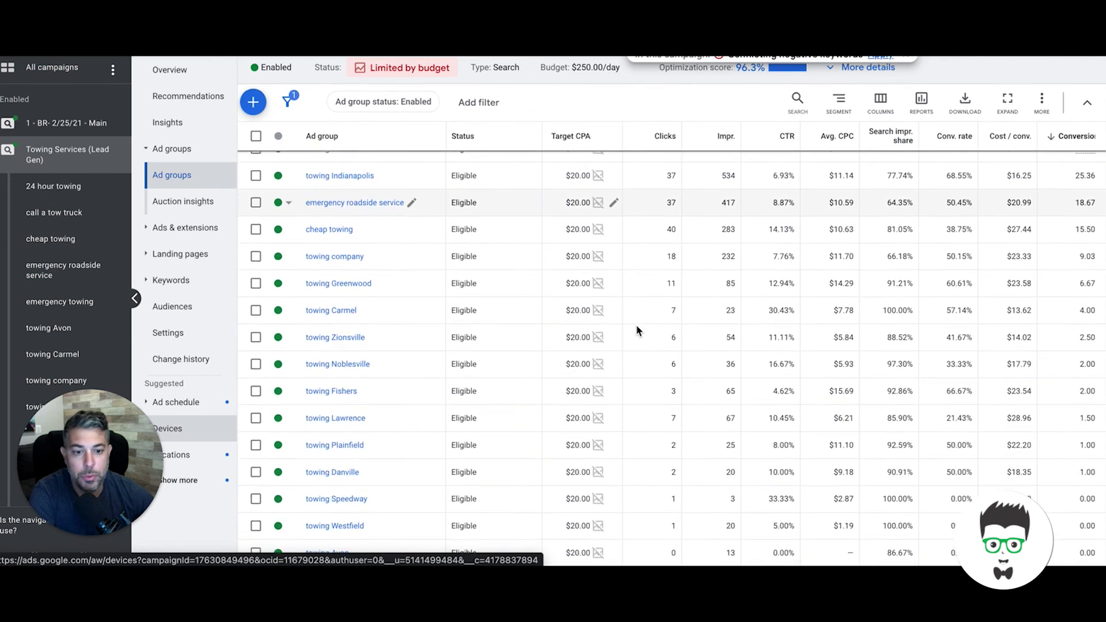
pyautogui.scroll(-3, 637, 327)
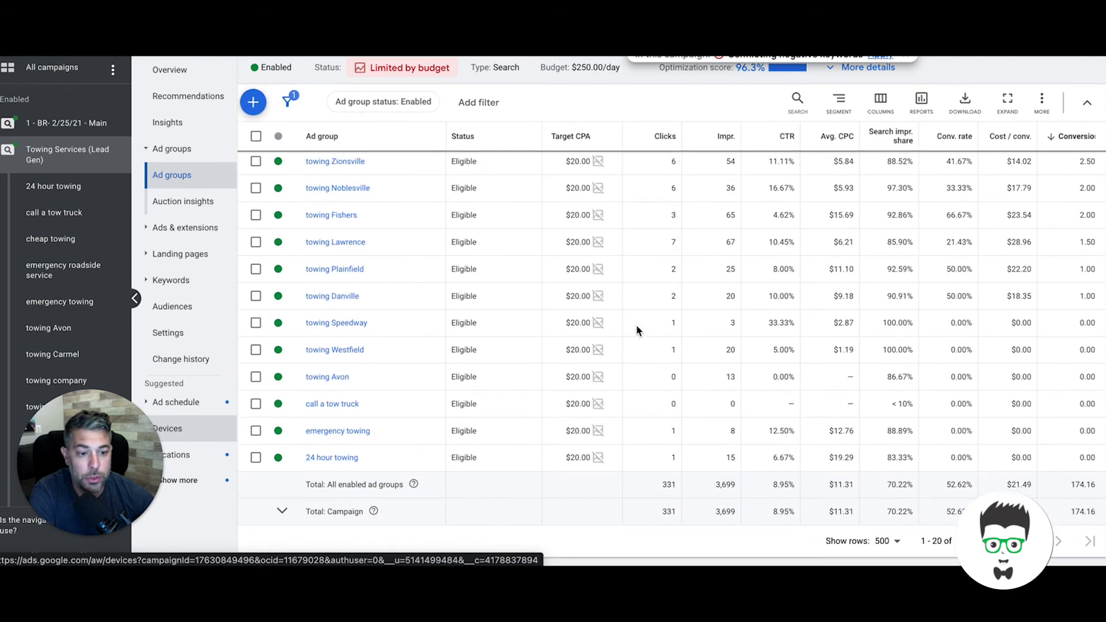
pyautogui.scroll(3, 637, 328)
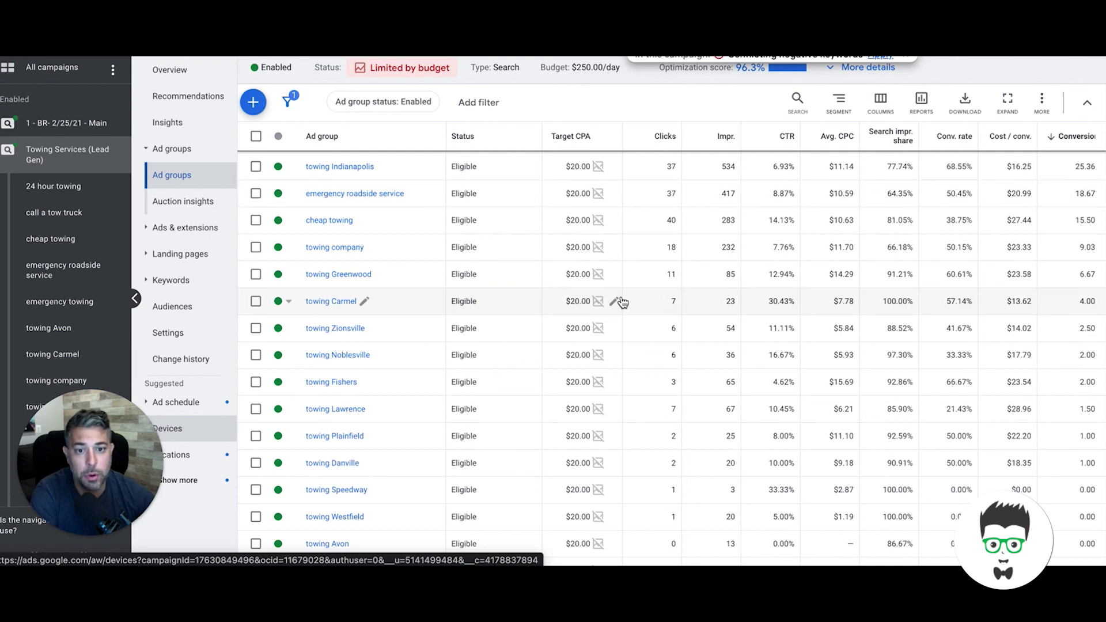
pyautogui.scroll(5, 623, 301)
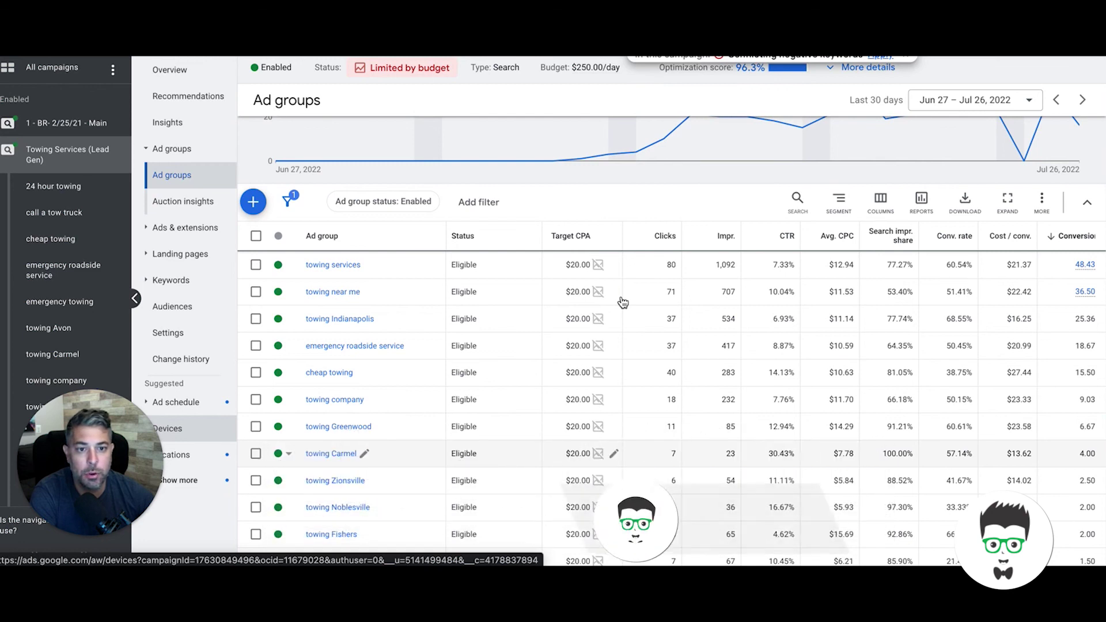
pyautogui.scroll(3, 594, 222)
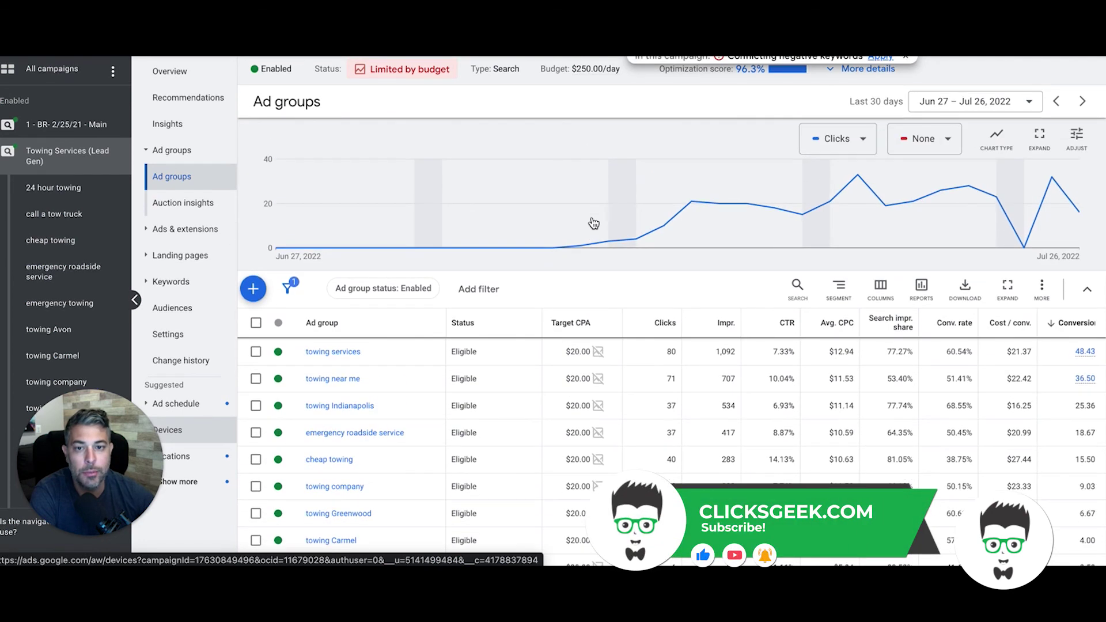